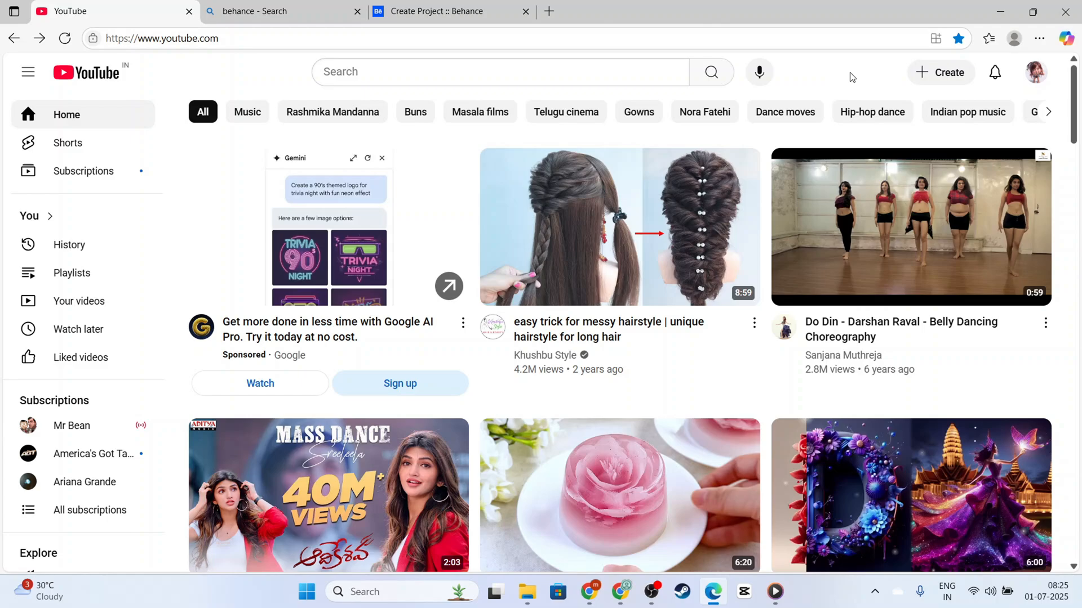
# Switch to Clipchamp in Chrome and create a new video from scratch.
pyautogui.click(589, 593)
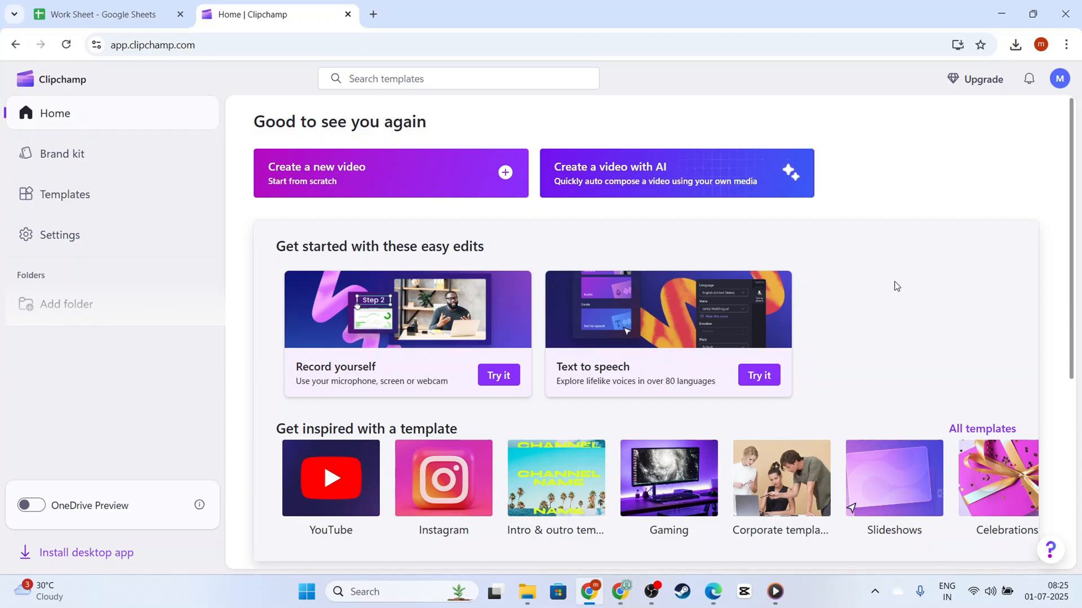
pyautogui.scroll(-5, 894, 286)
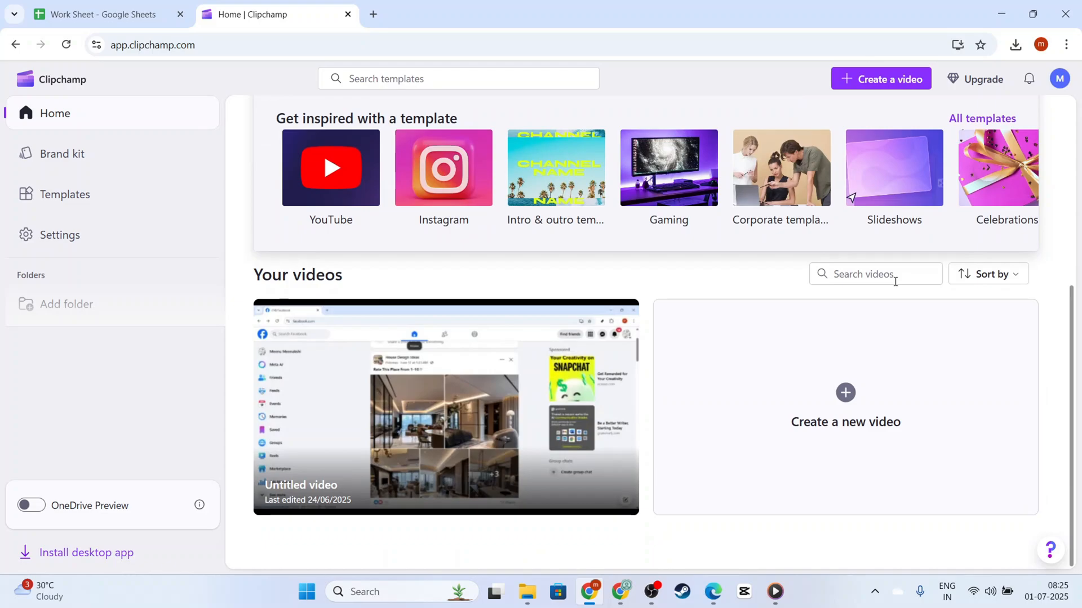
pyautogui.scroll(5, 824, 329)
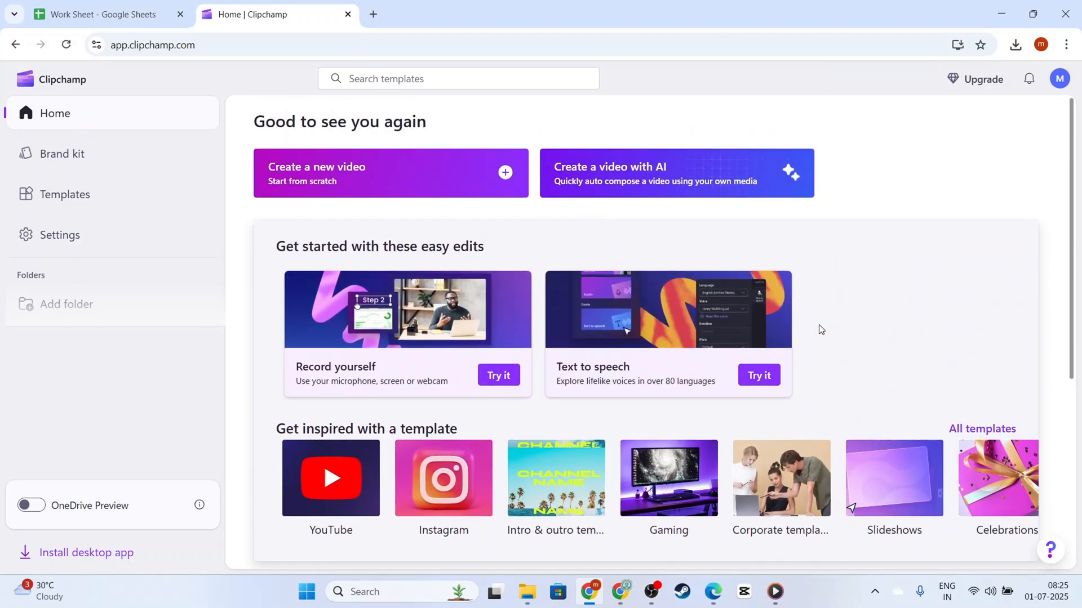
pyautogui.moveTo(306, 430); pyautogui.dragTo(529, 435)
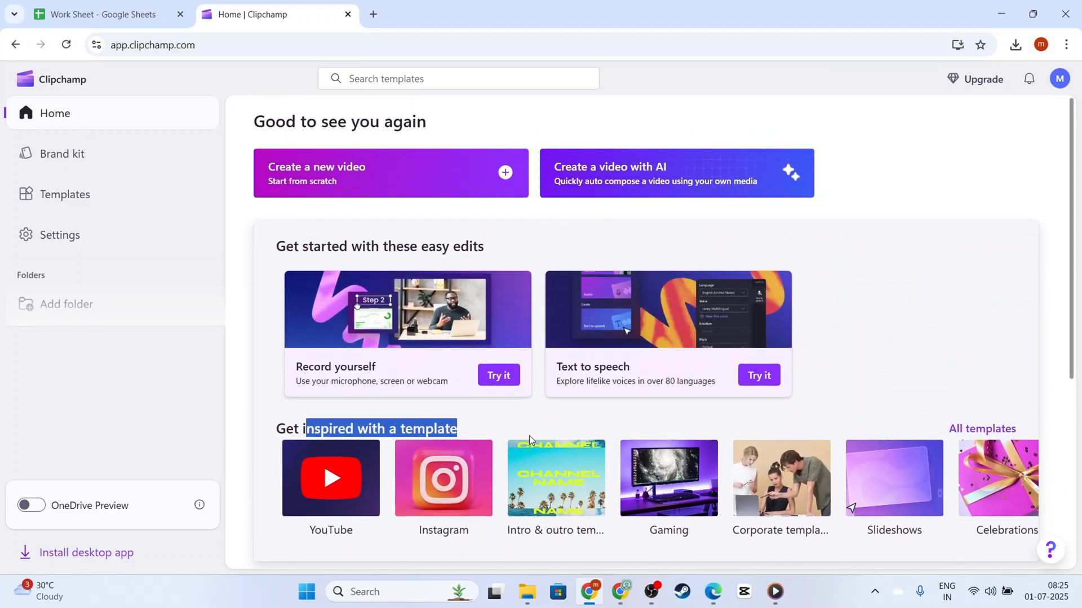
pyautogui.click(529, 435)
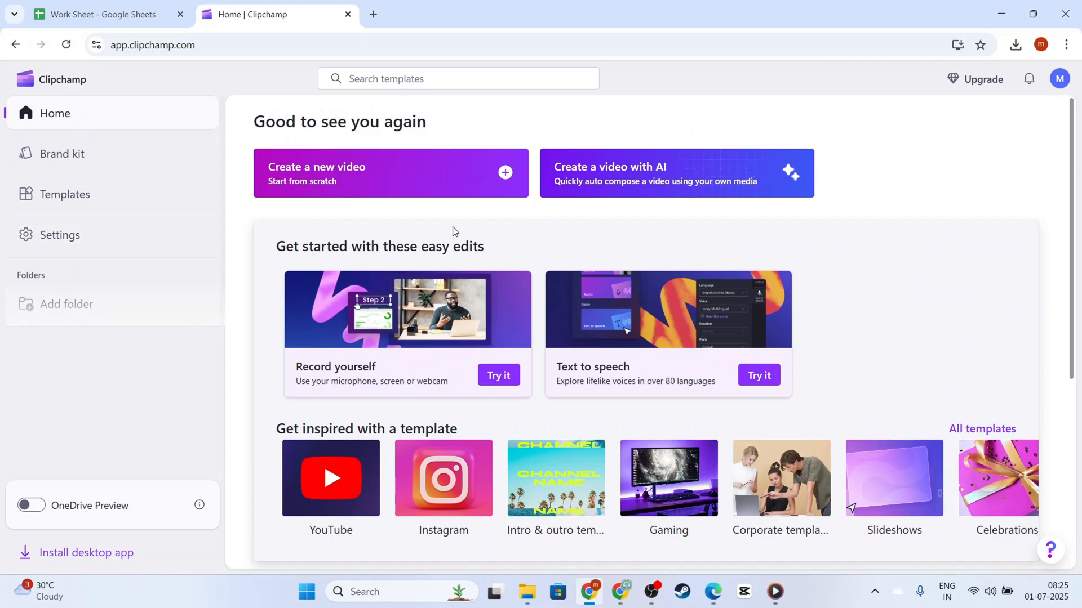
pyautogui.scroll(-1, 951, 297)
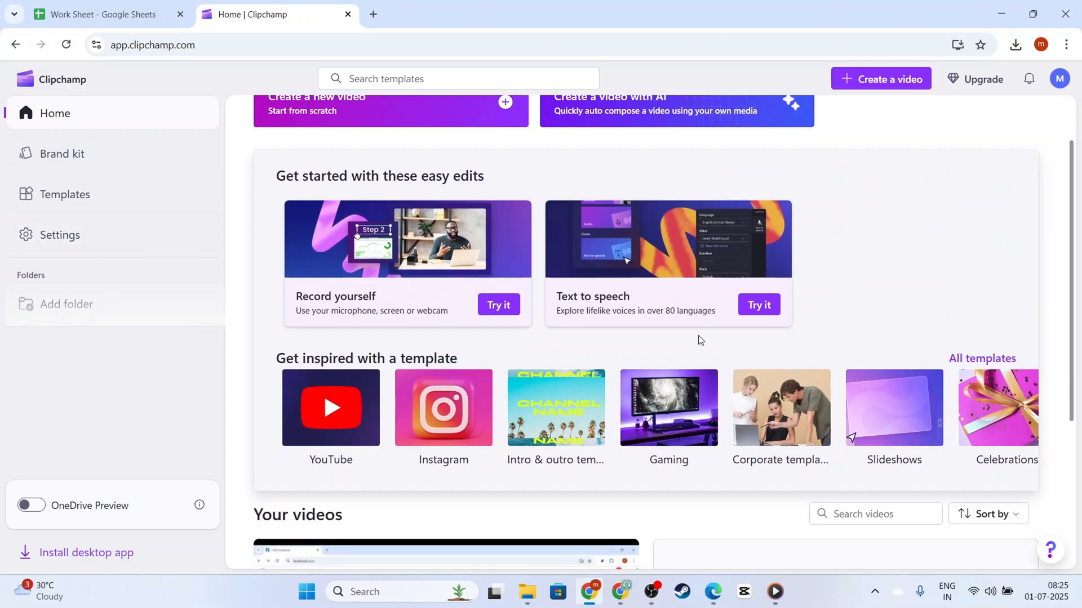
pyautogui.scroll(1, 902, 163)
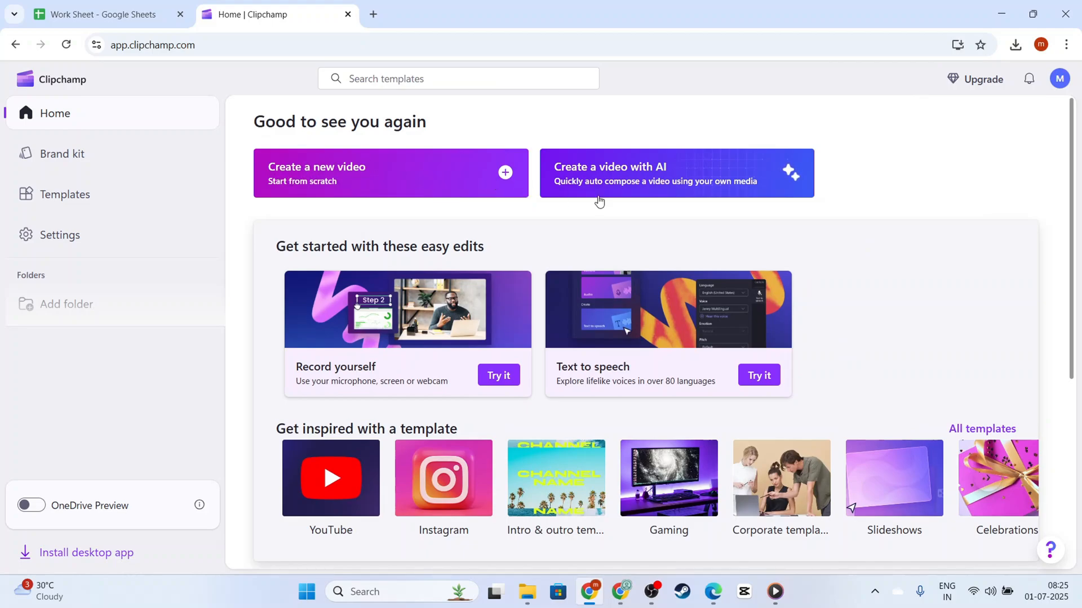
pyautogui.click(502, 174)
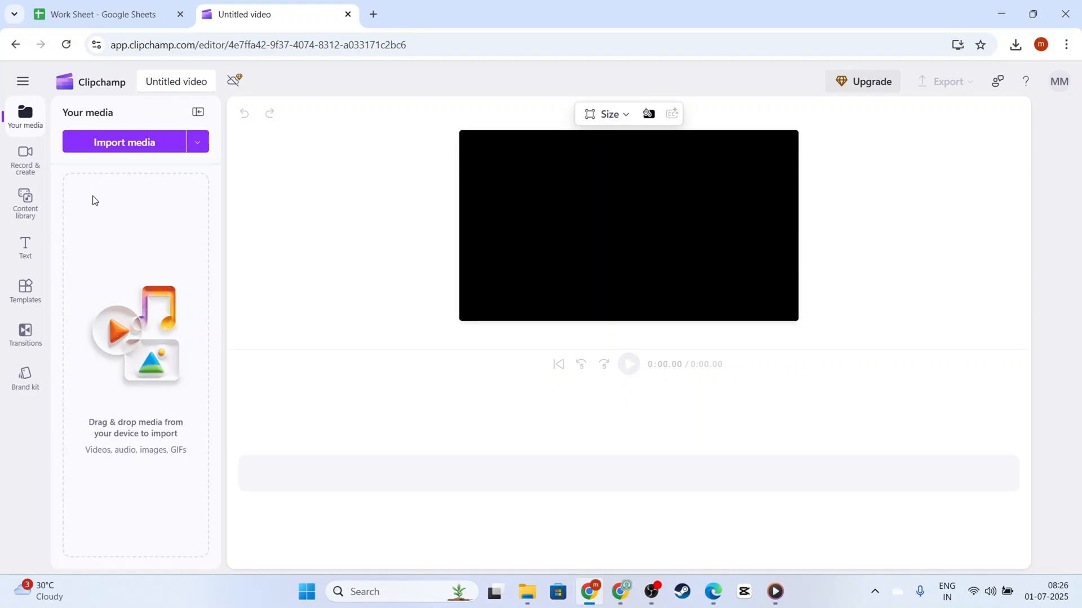
# Examine the video size, background colour and media import options and the editor's main menu.
pyautogui.click(589, 115)
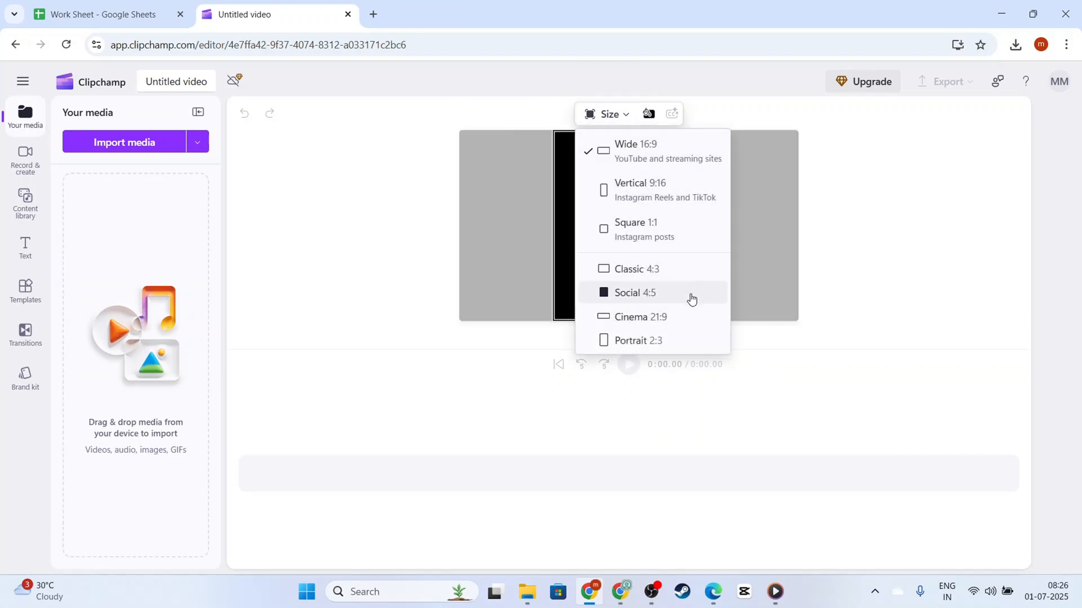
pyautogui.click(407, 314)
pyautogui.click(650, 117)
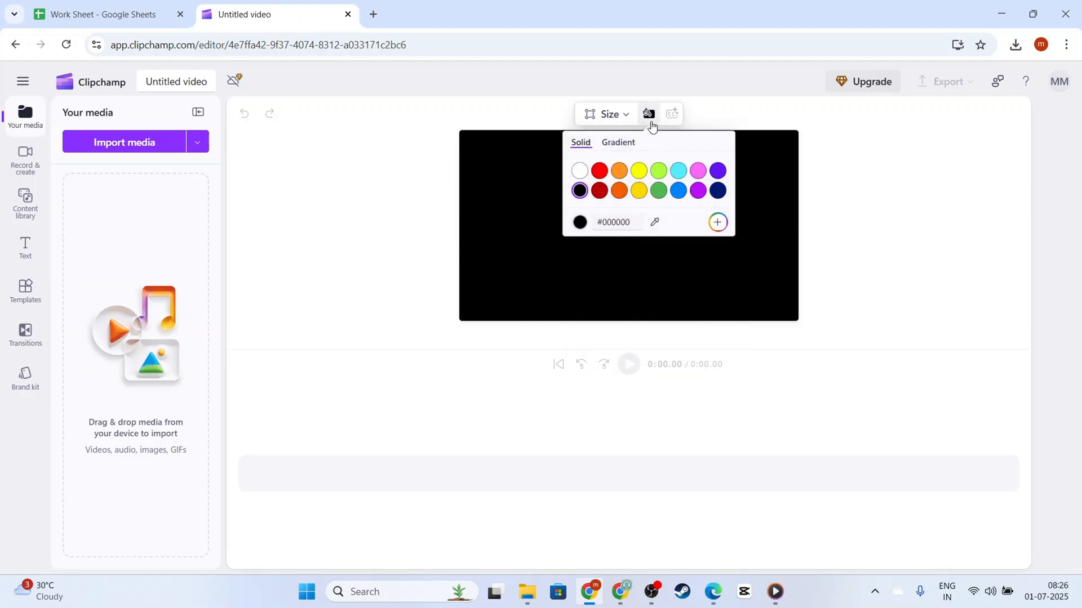
pyautogui.click(385, 270)
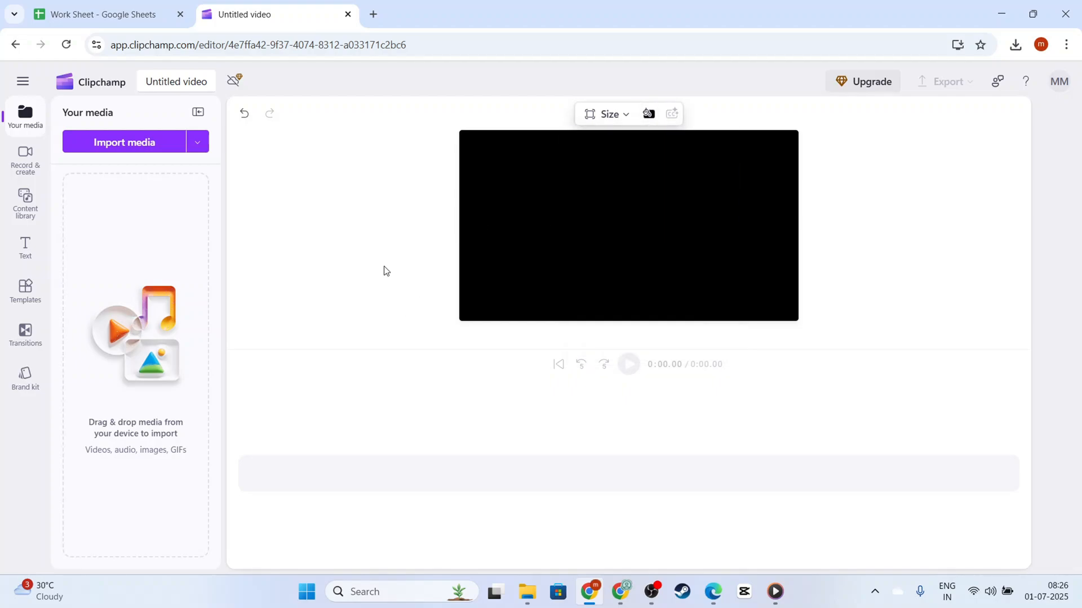
pyautogui.click(197, 142)
pyautogui.click(331, 213)
pyautogui.moveTo(519, 190); pyautogui.dragTo(789, 278)
pyautogui.click(649, 114)
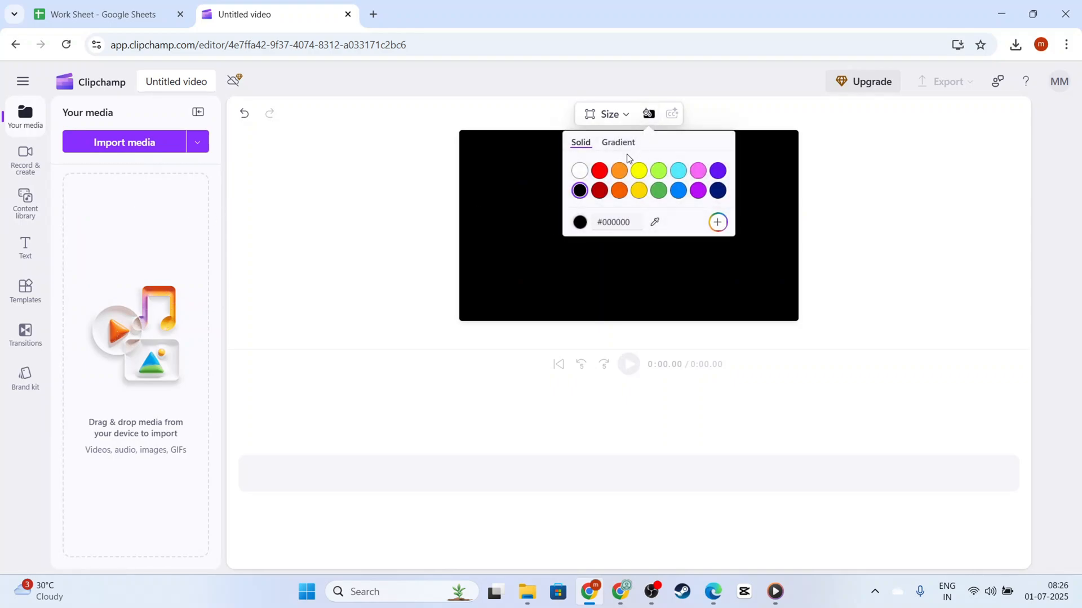
pyautogui.click(962, 152)
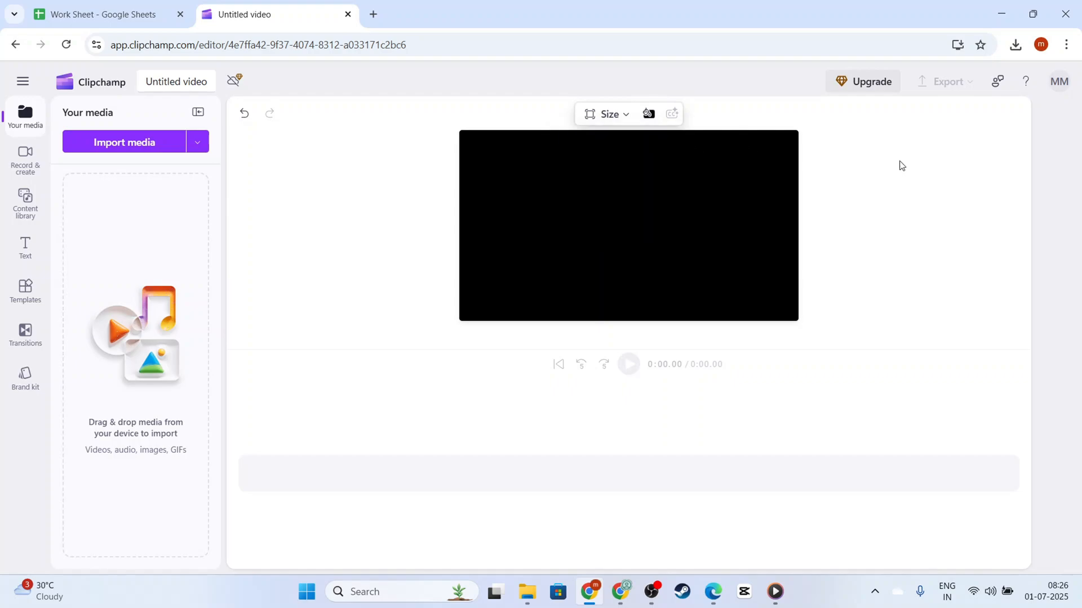
pyautogui.click(23, 82)
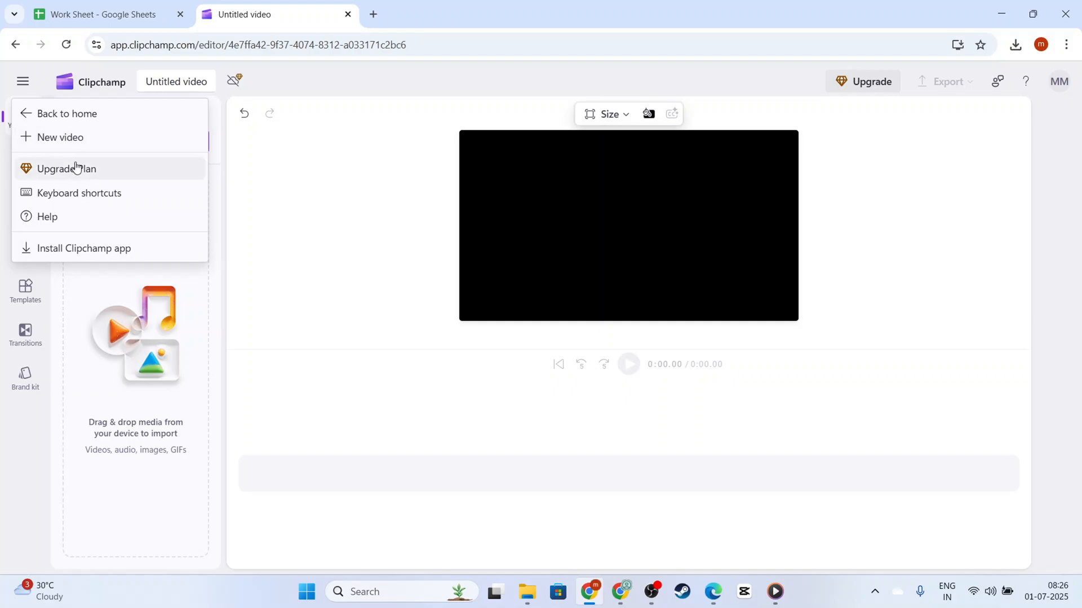
pyautogui.click(84, 332)
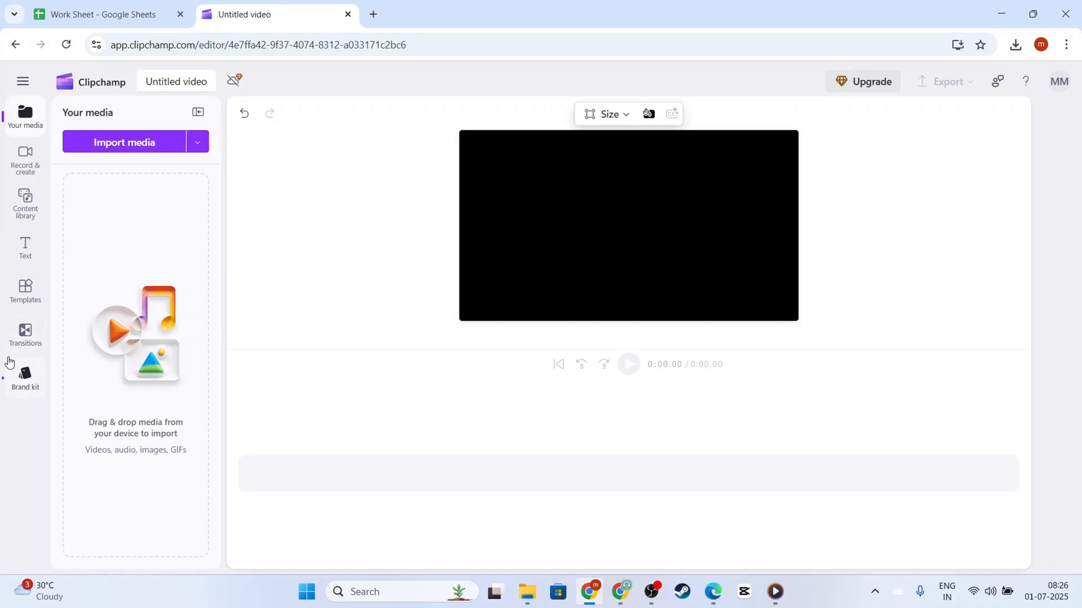
# Browse the content library and add the circle from the featured shapes to the video.
pyautogui.click(35, 215)
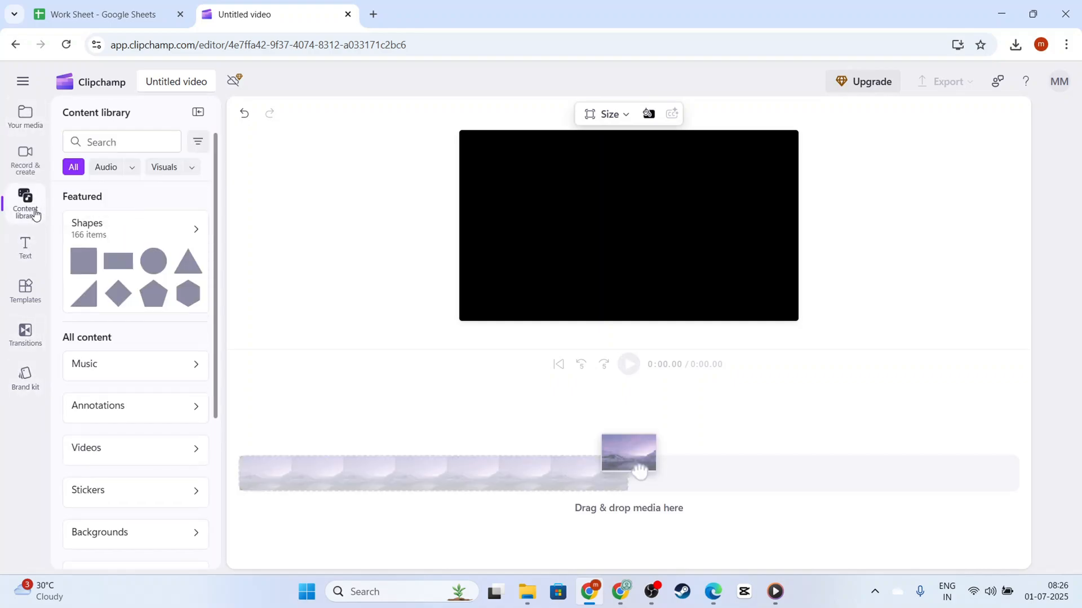
pyautogui.scroll(-6, 143, 374)
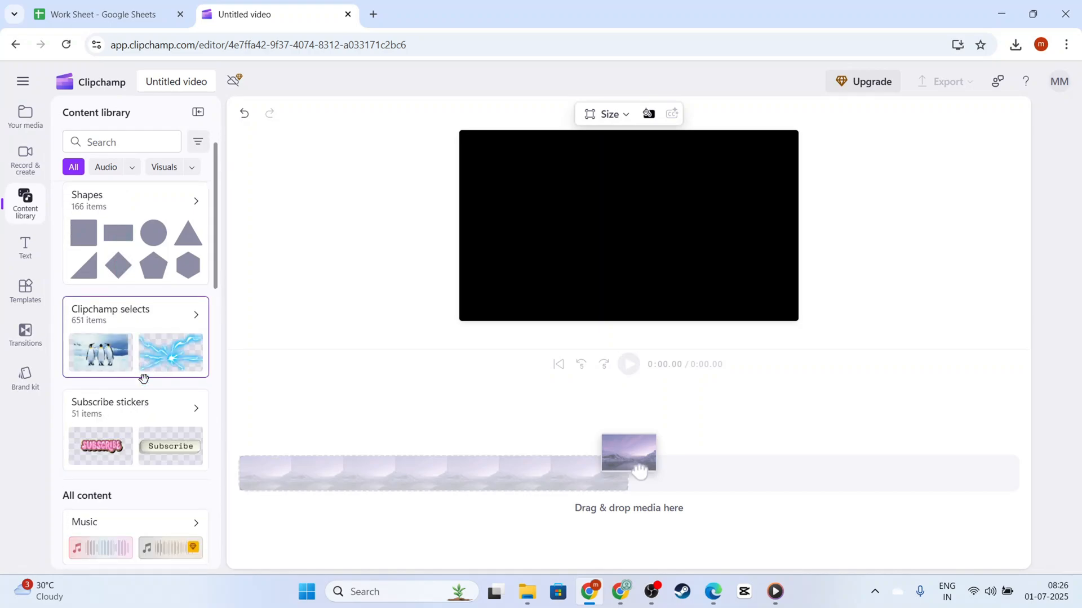
pyautogui.scroll(-8, 169, 389)
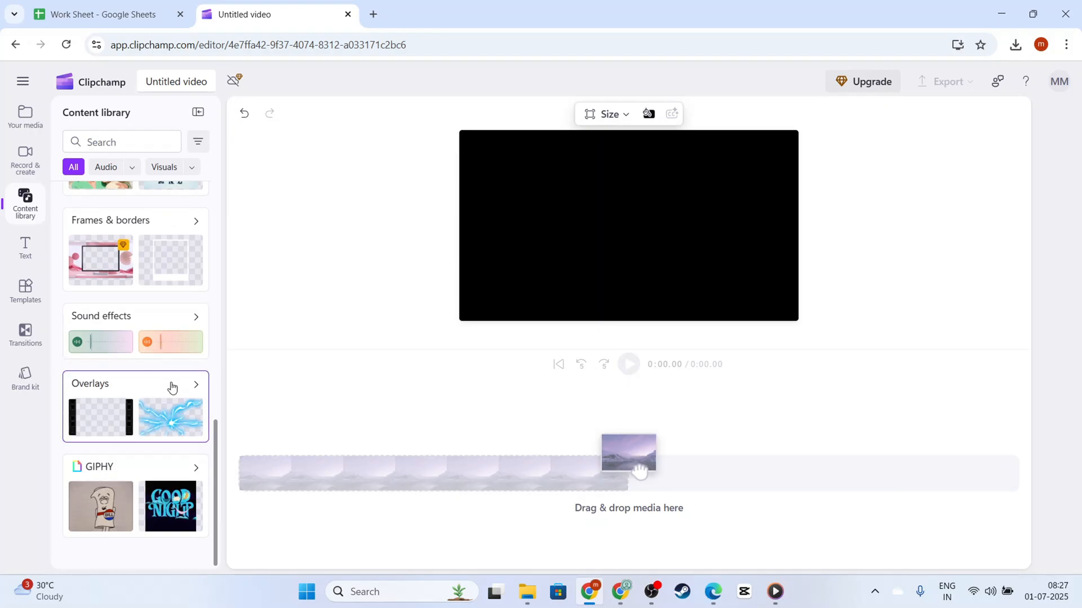
pyautogui.scroll(12, 195, 397)
pyautogui.scroll(3, 199, 387)
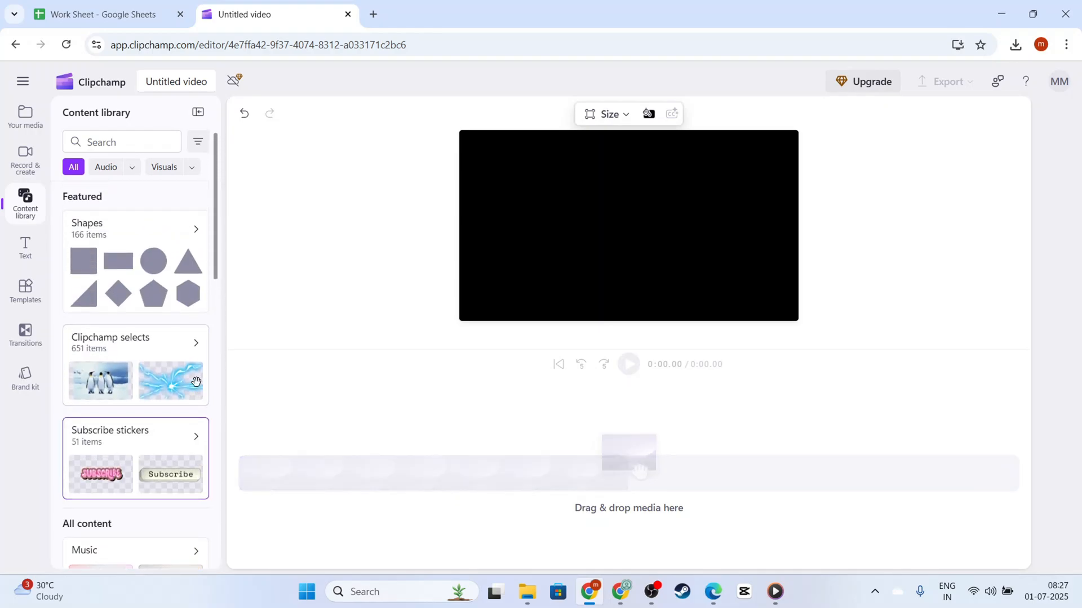
pyautogui.click(154, 264)
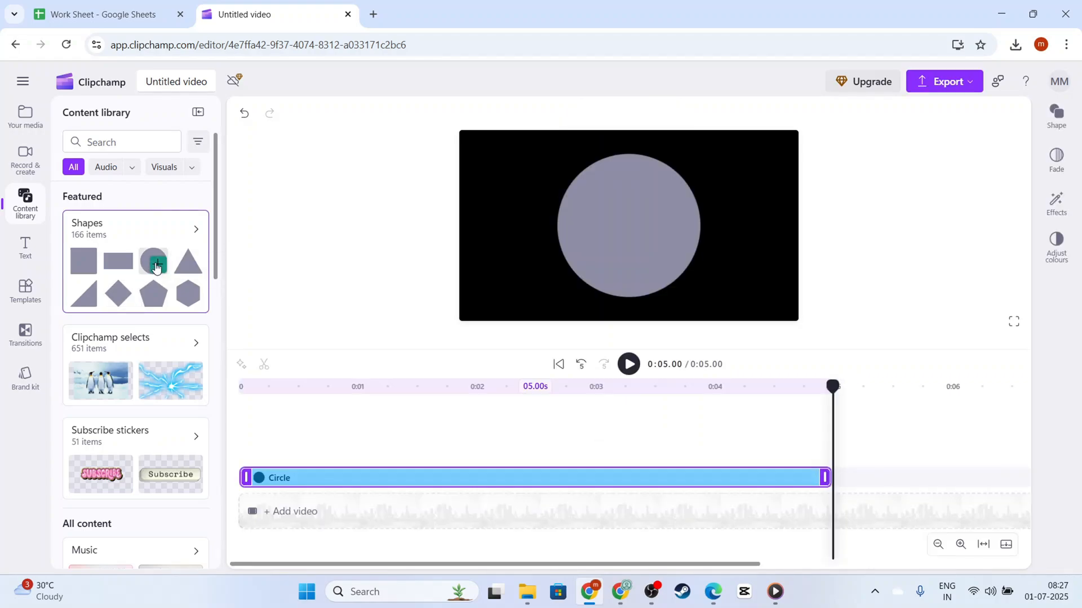
# Enlarge the circle to slightly more than the frame's height and centre it vertically in the preview.
pyautogui.moveTo(702, 298); pyautogui.dragTo(761, 357)
pyautogui.moveTo(688, 255); pyautogui.dragTo(649, 227)
pyautogui.click(344, 223)
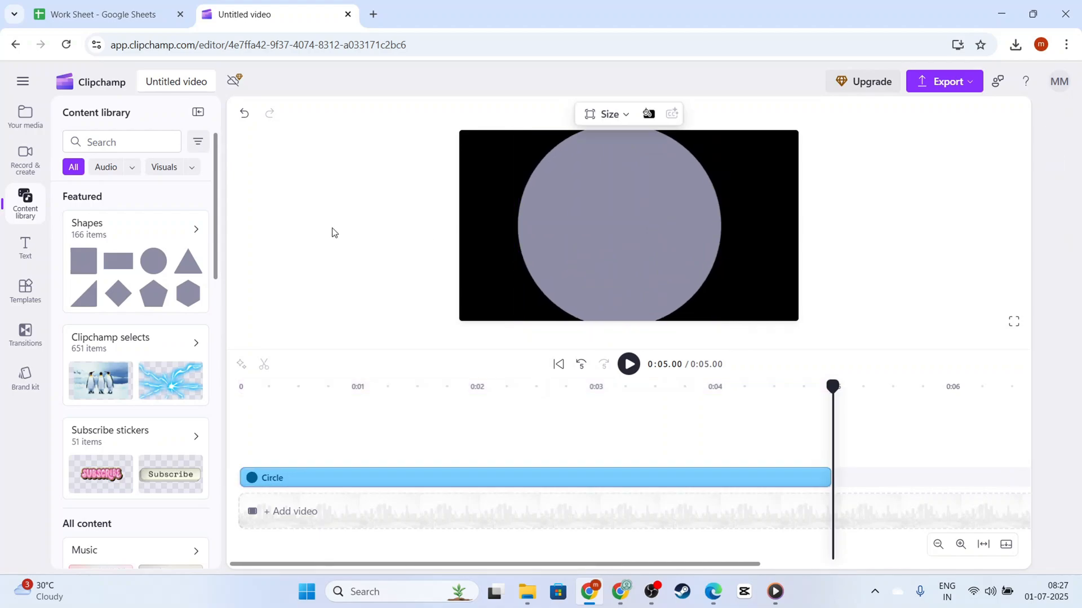
# Return the playhead to the start of the timeline and trim the circle clip's end to 0.03 seconds.
pyautogui.moveTo(832, 387); pyautogui.dragTo(236, 391)
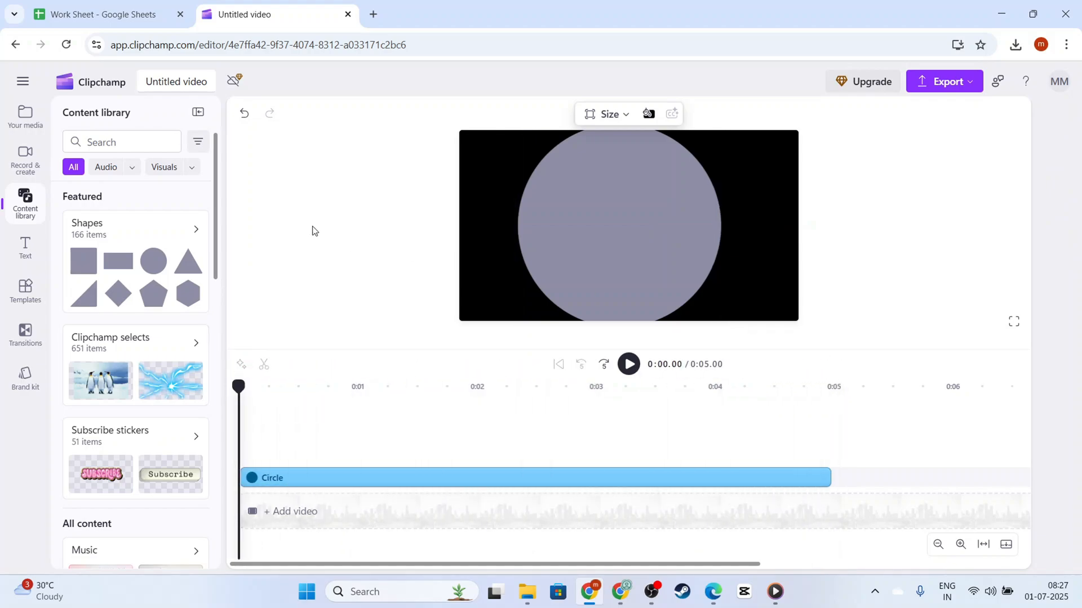
pyautogui.click(823, 478)
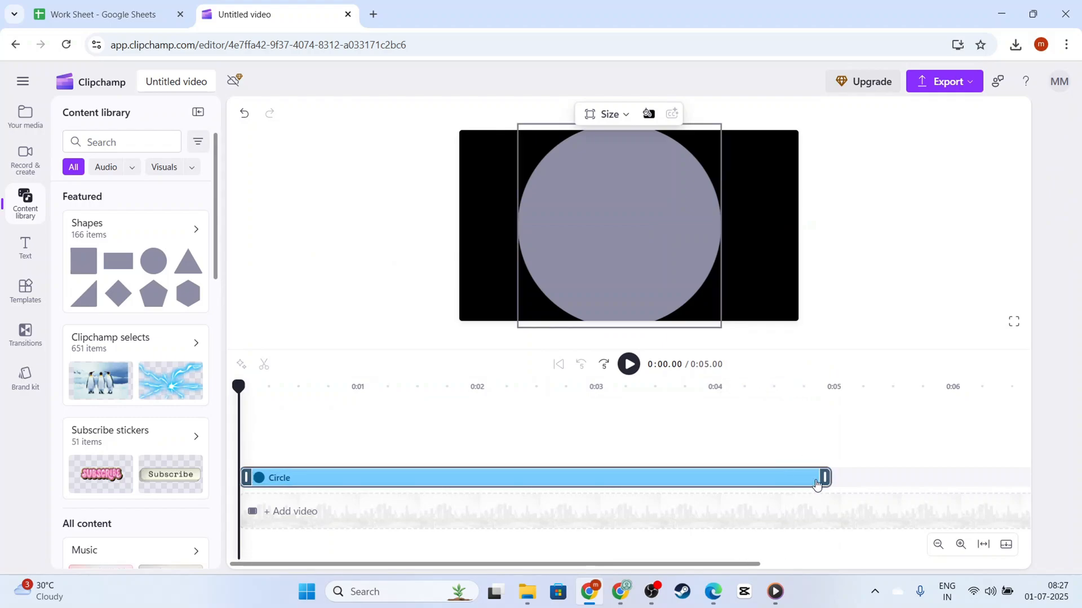
pyautogui.moveTo(827, 478); pyautogui.dragTo(242, 451)
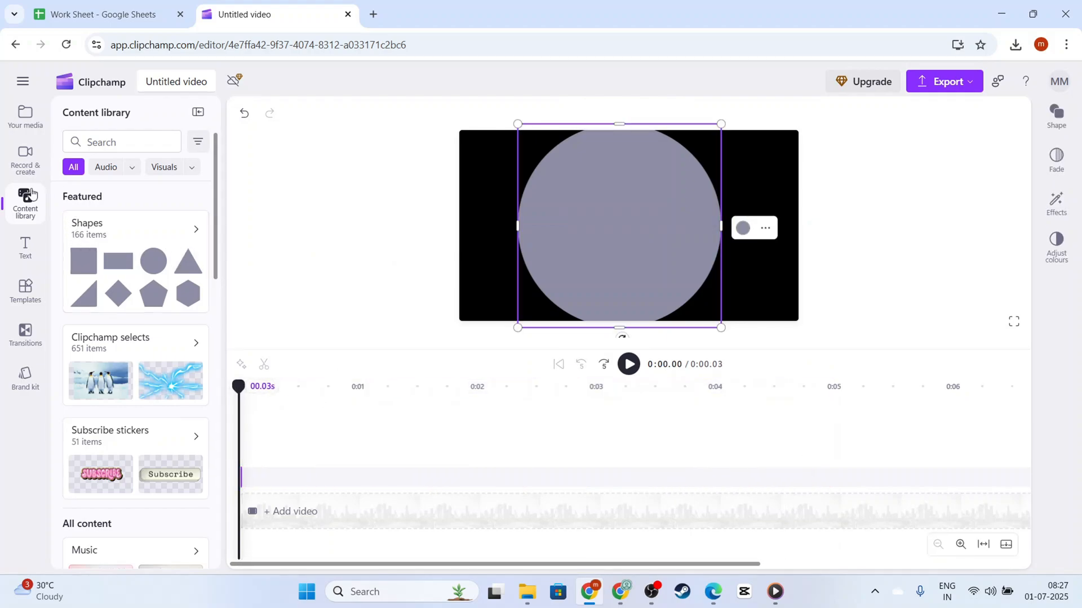
# Add a plain text element to the video and replace its placeholder with "youtube video".
pyautogui.click(26, 244)
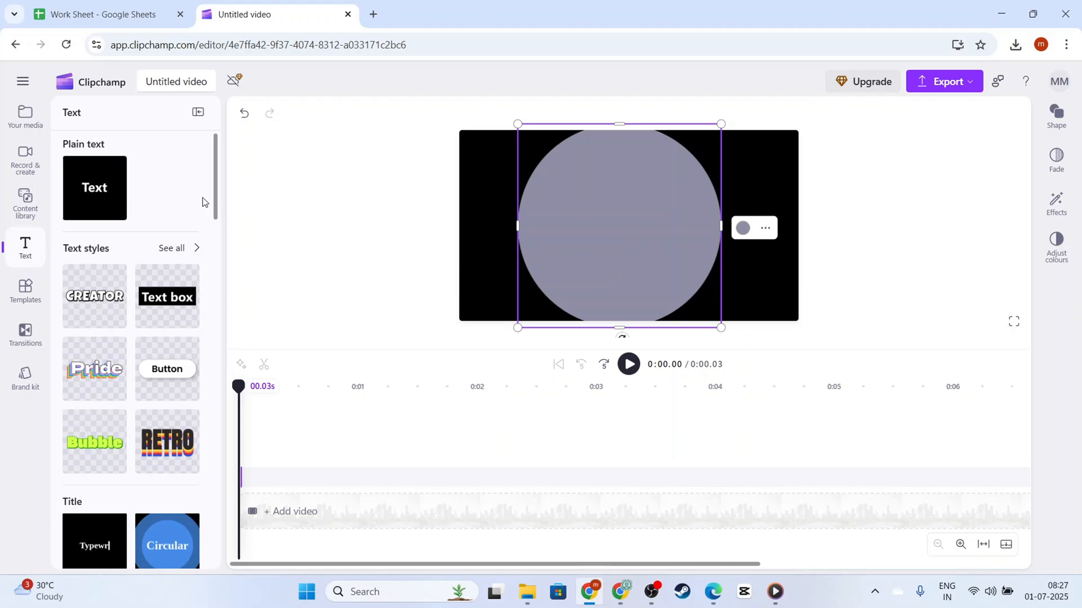
pyautogui.moveTo(98, 191)
pyautogui.click(117, 210)
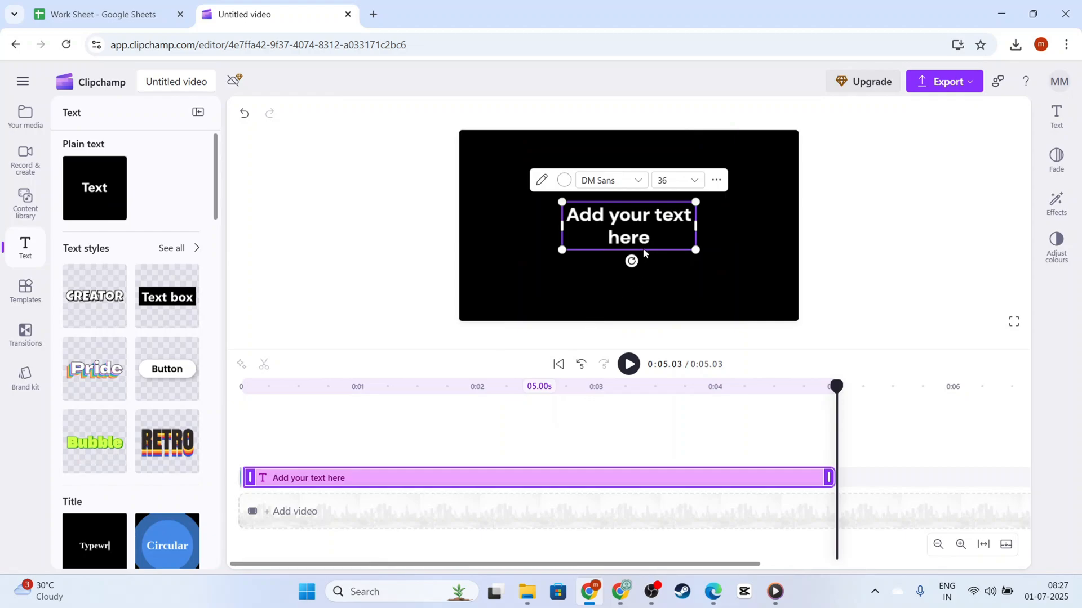
pyautogui.doubleClick(665, 221)
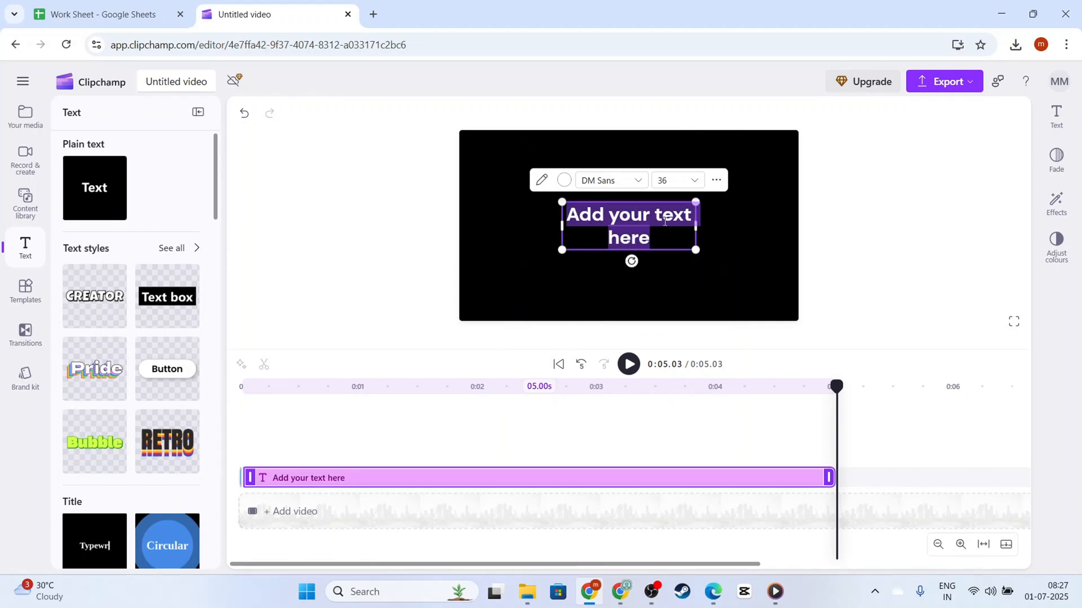
pyautogui.write('youtu')
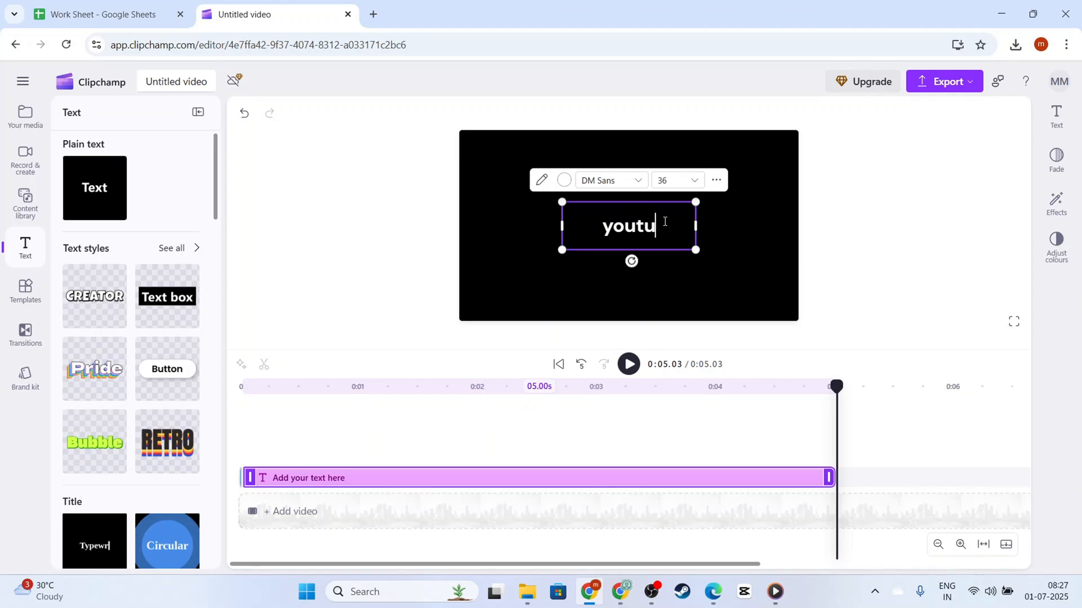
pyautogui.write('be video')
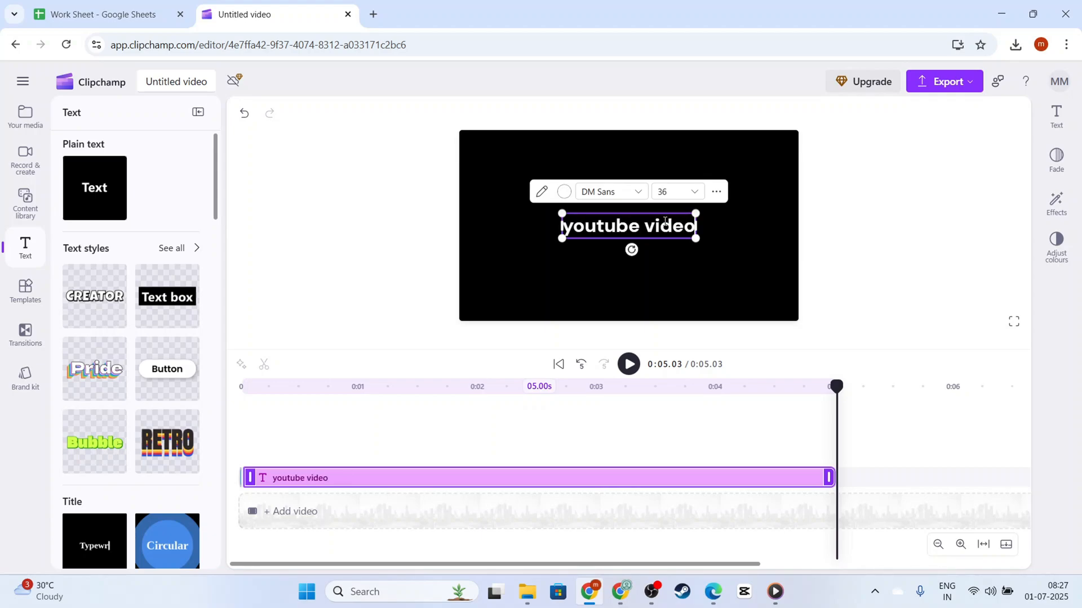
# Apply the Bold font style to the whole "youtube video" text.
pyautogui.hotkey('ctrl', 'a')
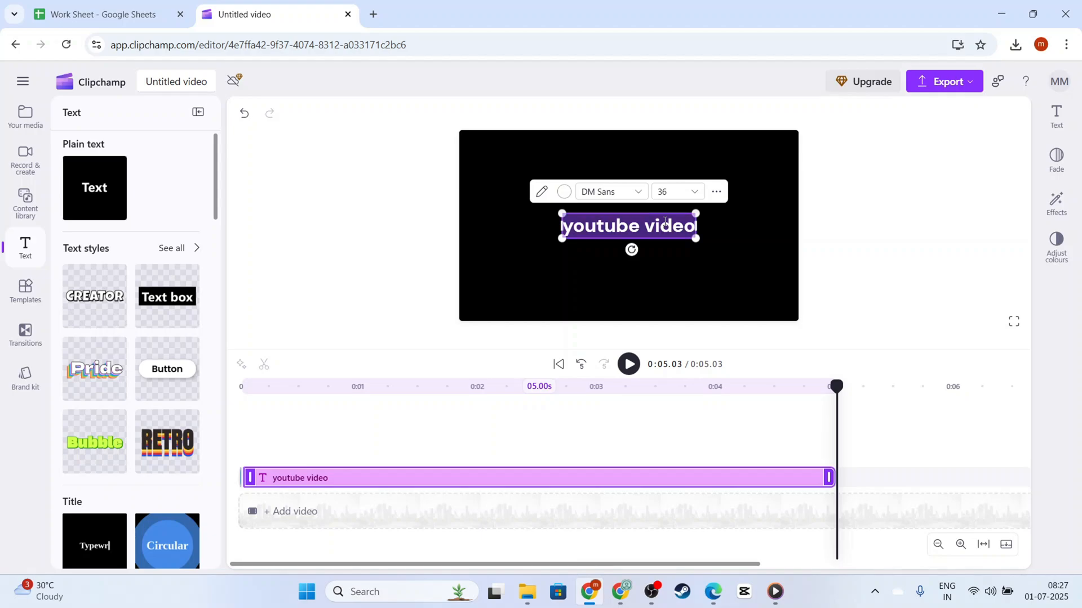
pyautogui.click(716, 192)
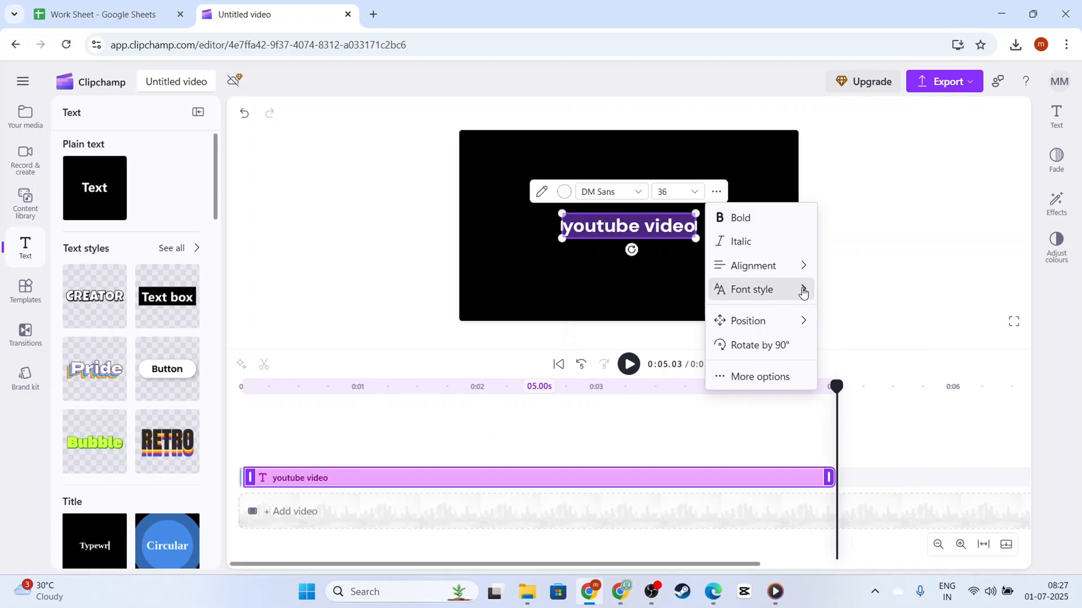
pyautogui.moveTo(802, 289)
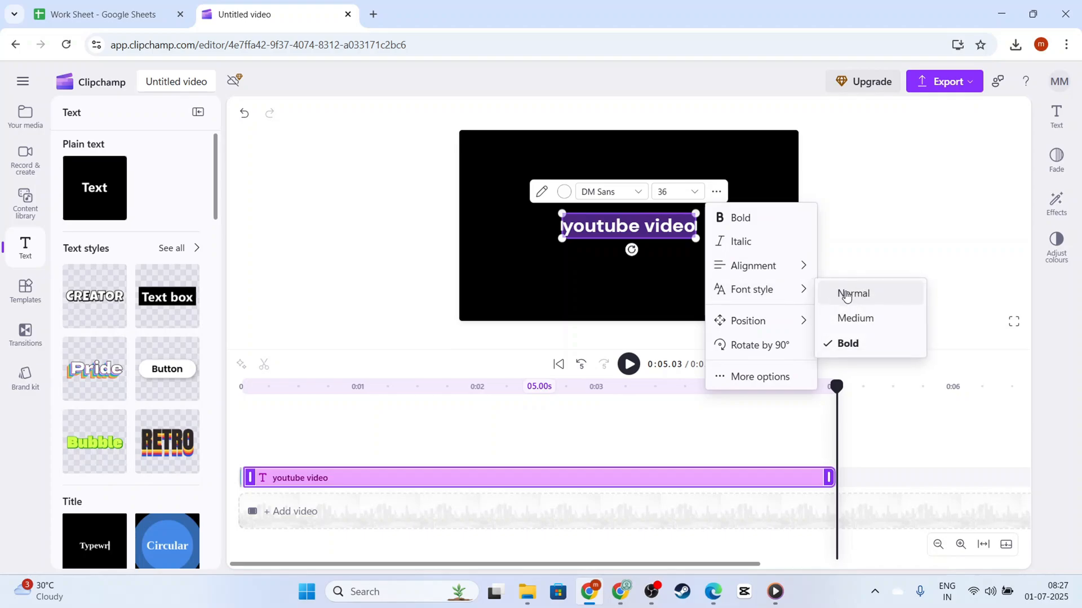
pyautogui.click(876, 345)
pyautogui.click(756, 295)
pyautogui.click(685, 234)
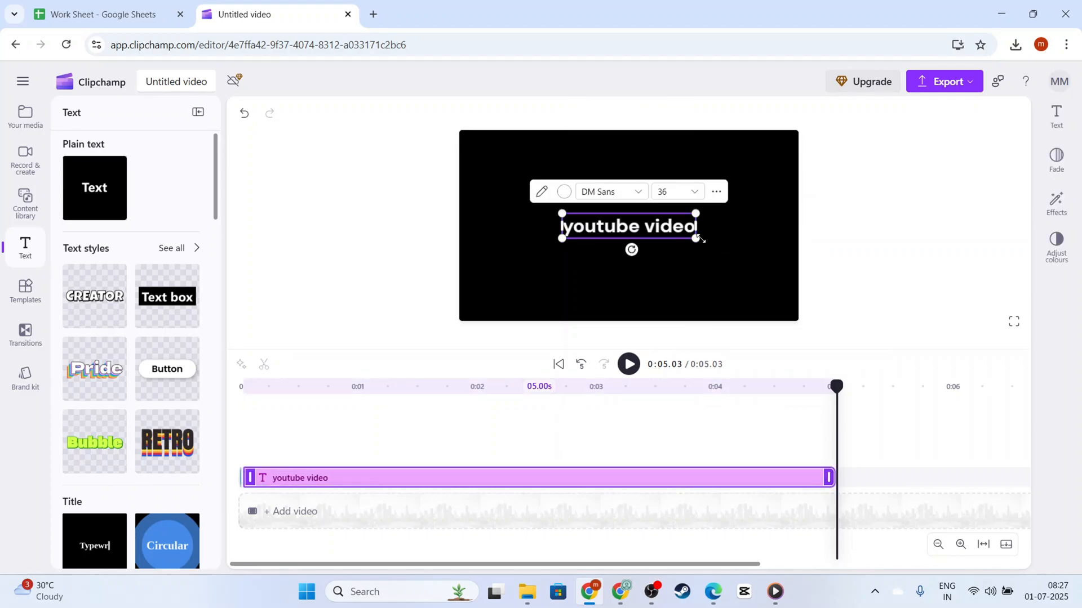
# Enlarge the "youtube video" text to about 70% of the frame's width, near the middle of the frame.
pyautogui.moveTo(697, 240); pyautogui.dragTo(758, 282)
pyautogui.click(627, 198)
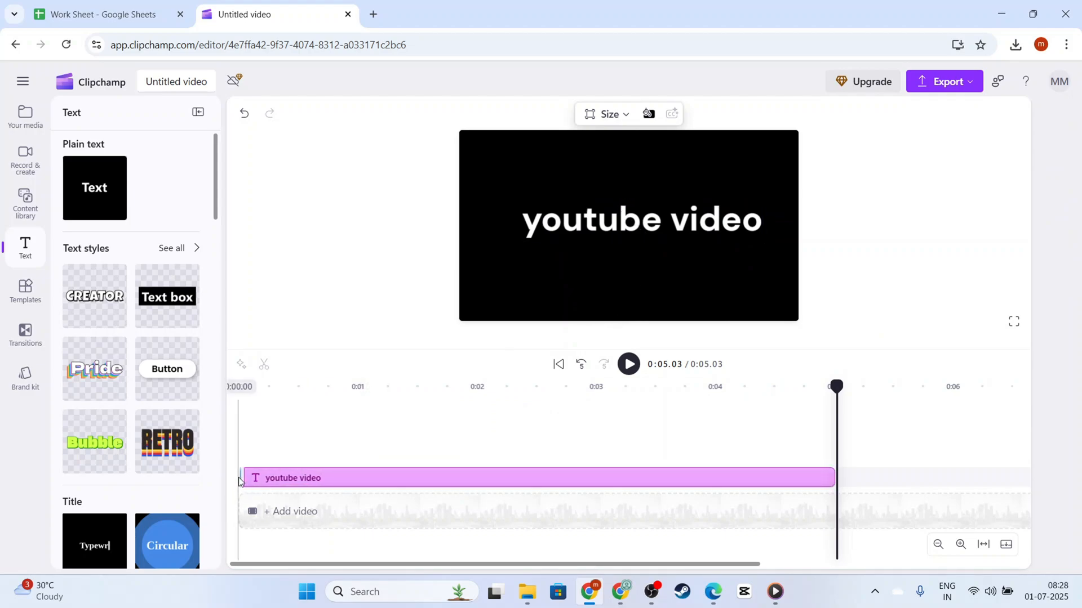
pyautogui.click(329, 480)
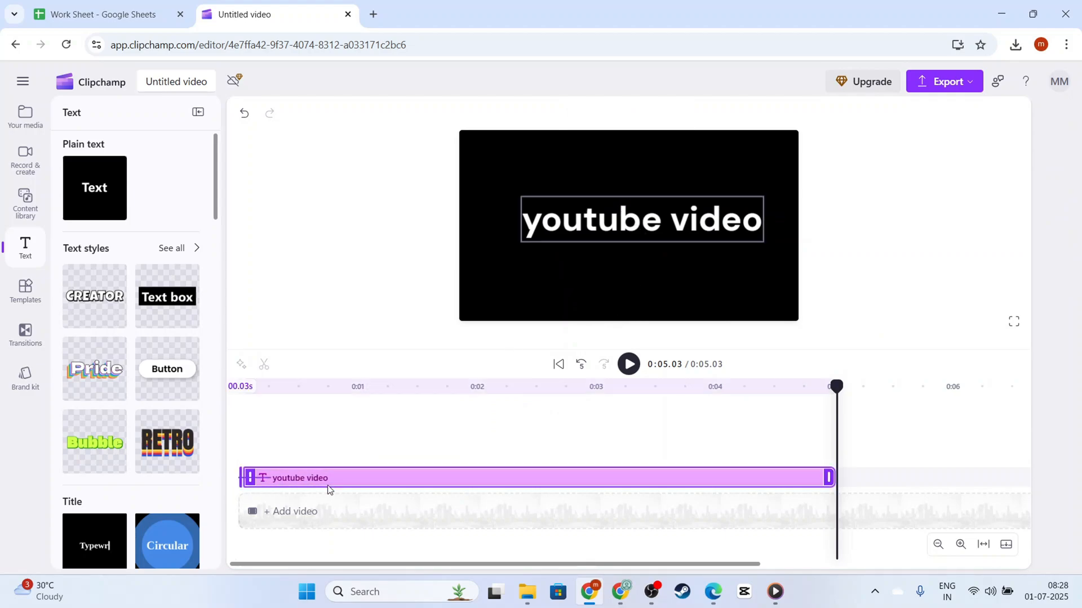
# Add the Button text style at 3.96 seconds and move its clip to the timeline start, above the "youtube video" clip.
pyautogui.click(708, 431)
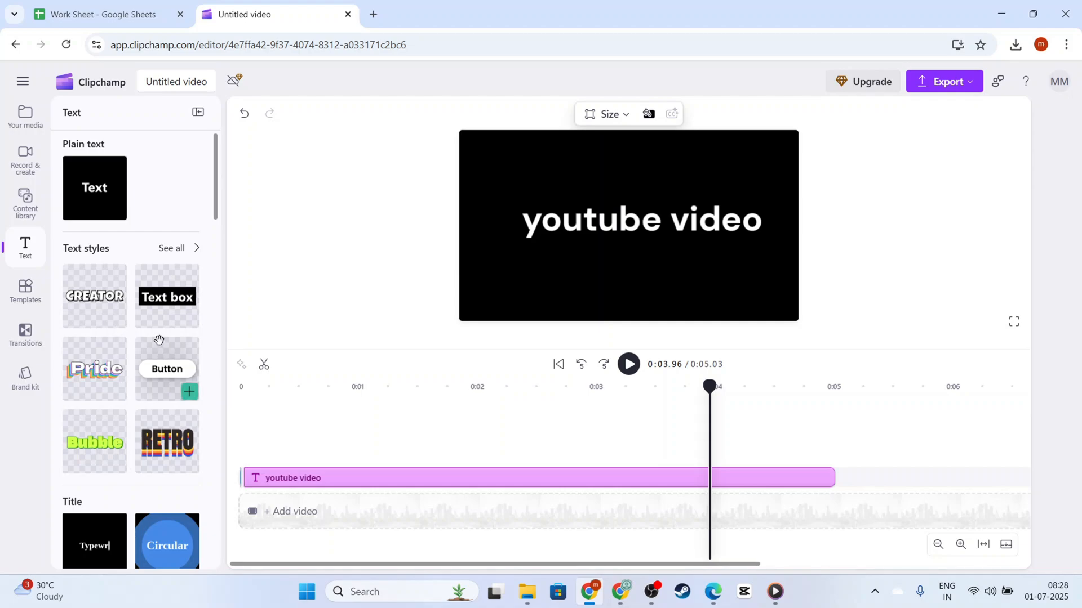
pyautogui.moveTo(167, 311)
pyautogui.click(189, 391)
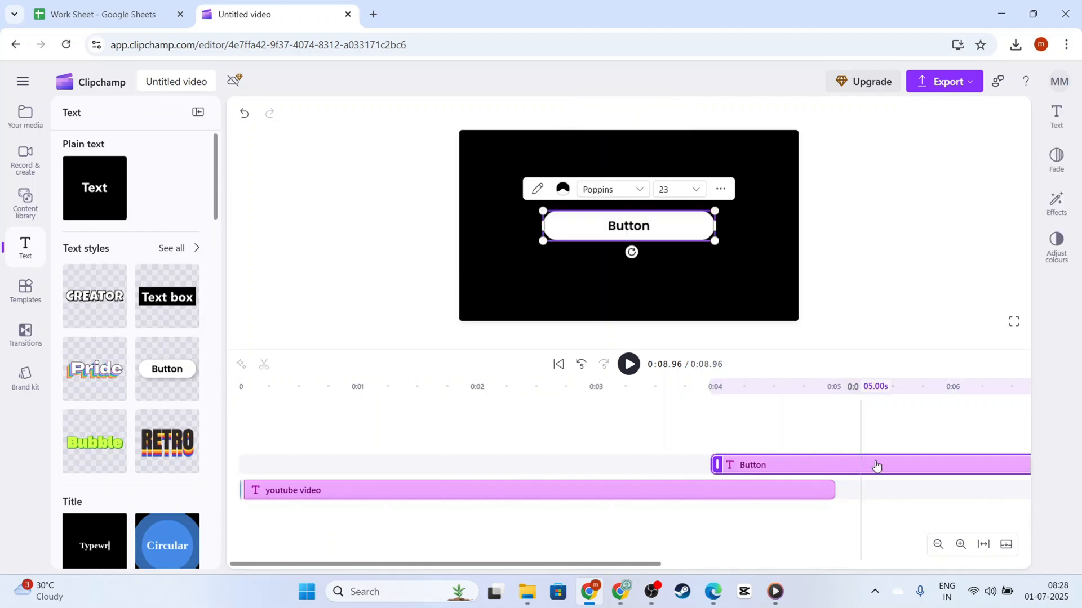
pyautogui.moveTo(855, 467); pyautogui.dragTo(394, 465)
pyautogui.click(630, 232)
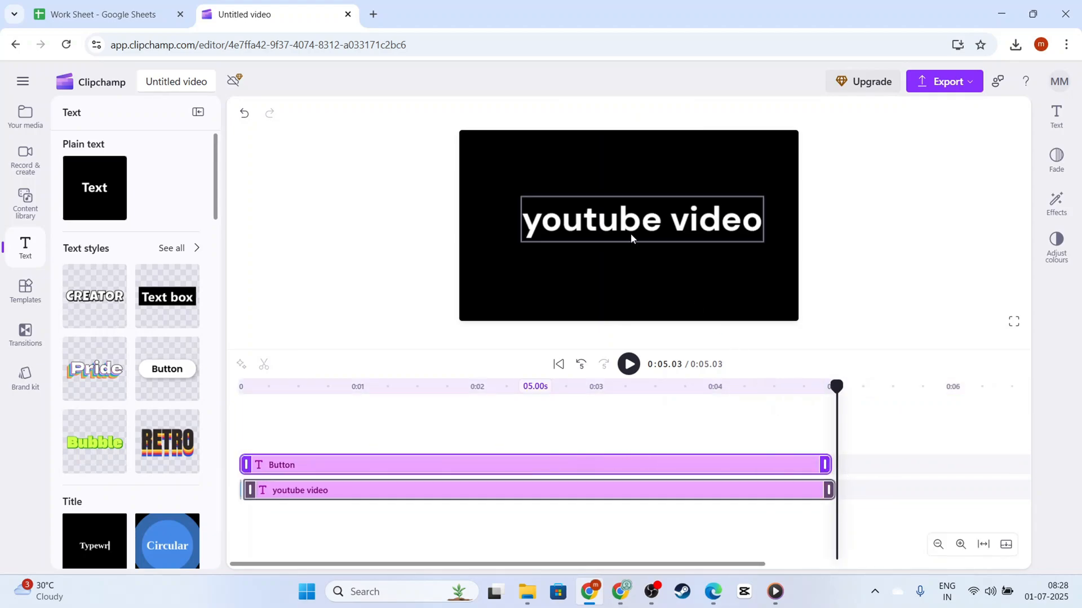
pyautogui.click(638, 269)
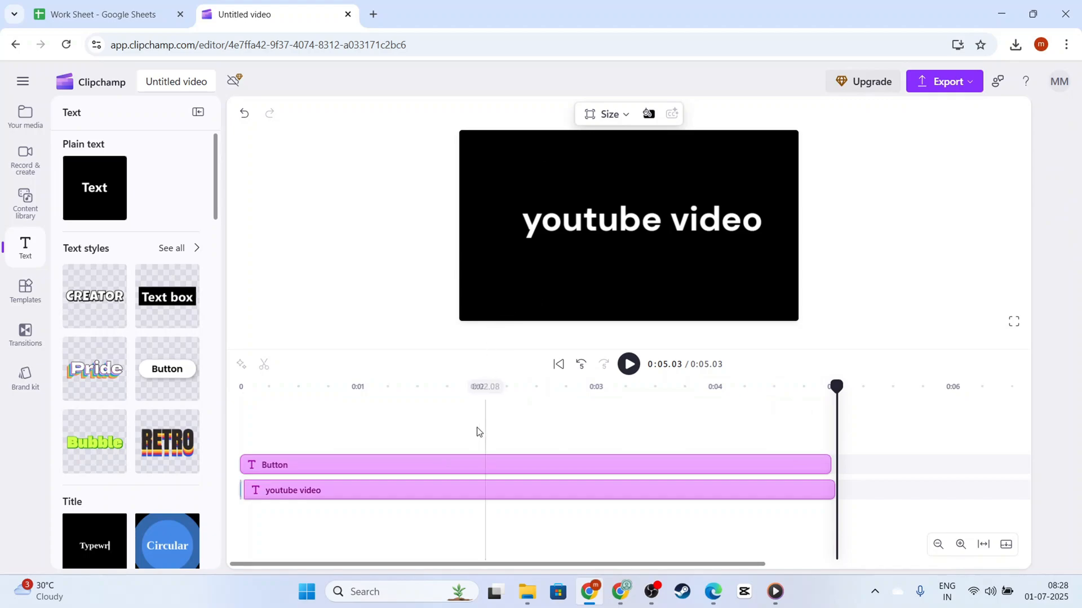